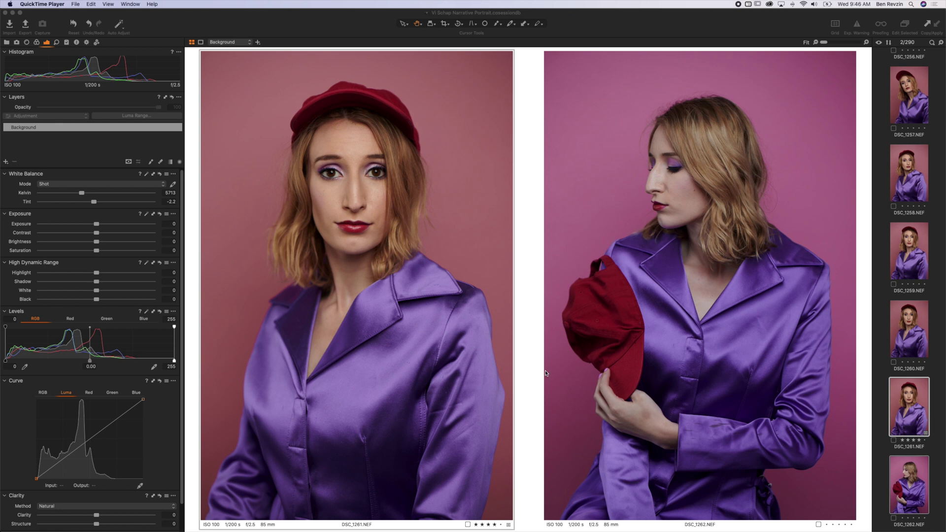
- Examine the two selected portraits side by side, checking the face of the capped portrait at 100%
{"action": "left_click", "coordinate": [448, 162]}
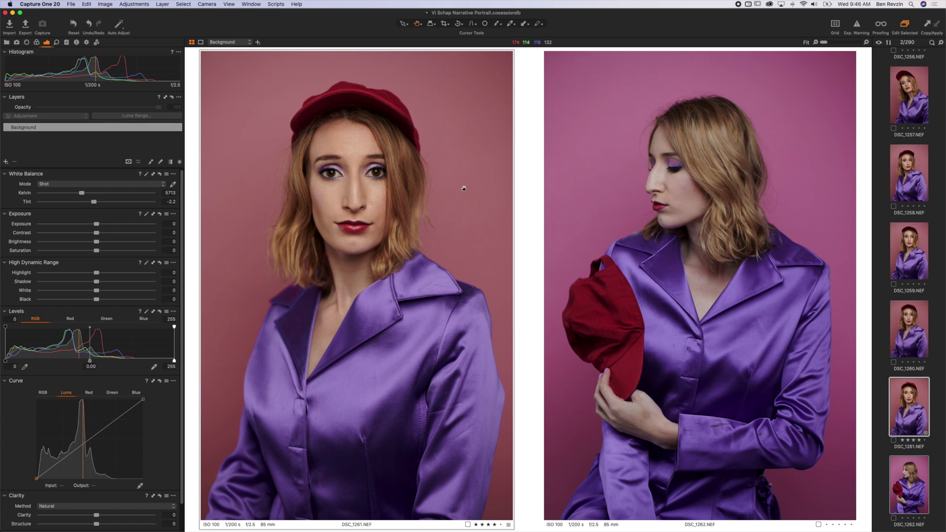
{"action": "left_click", "coordinate": [365, 212]}
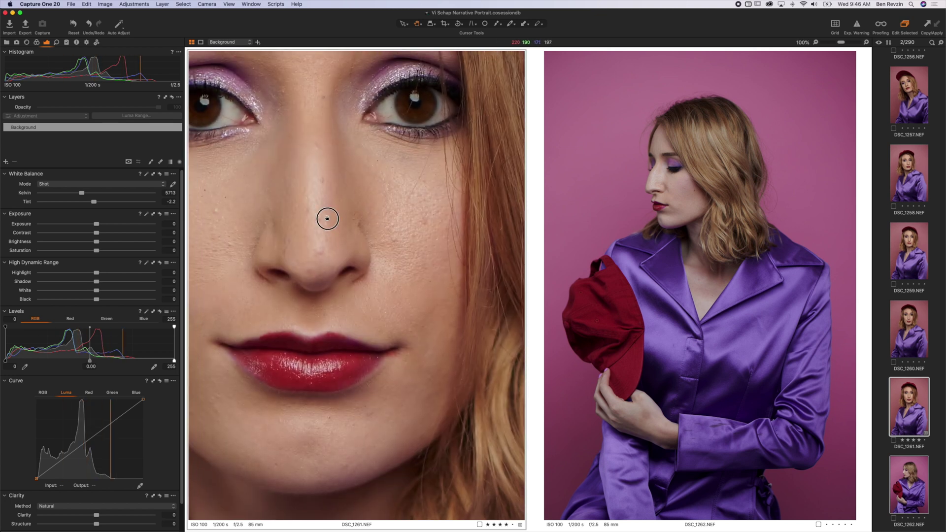
{"action": "left_click", "coordinate": [376, 286]}
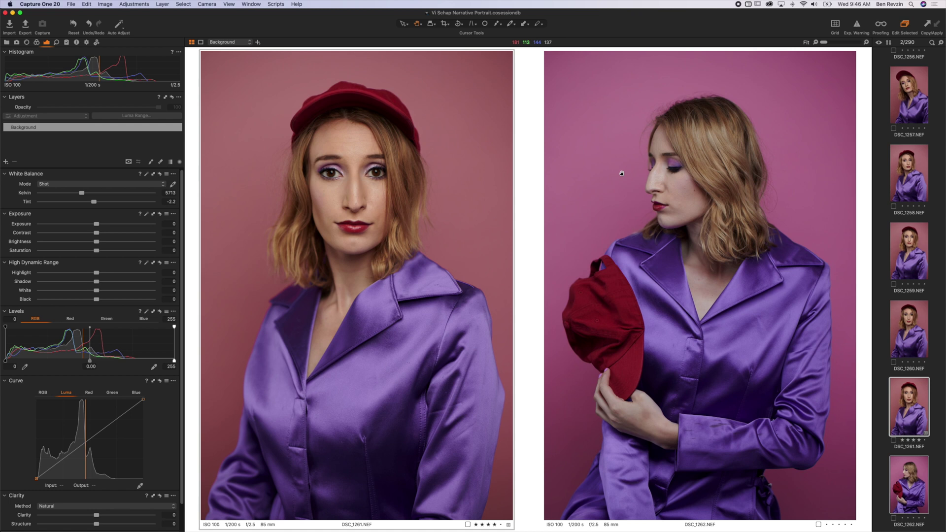
{"action": "left_click", "coordinate": [674, 167]}
{"action": "left_click", "coordinate": [685, 184]}
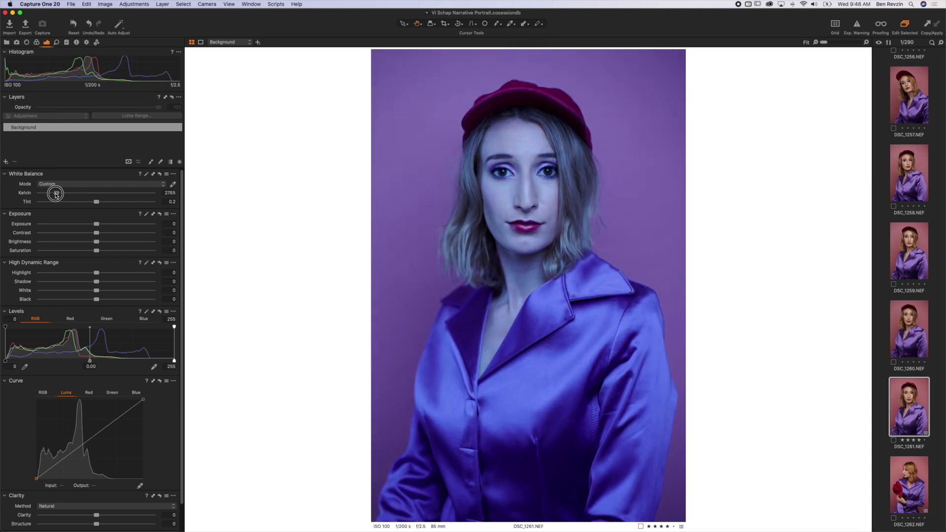
- Try sweeping the Kelvin value of DSC_1261.NEF from very cool to very warm
{"action": "left_click_drag", "start_coordinate": [53, 193], "coordinate": [153, 190]}
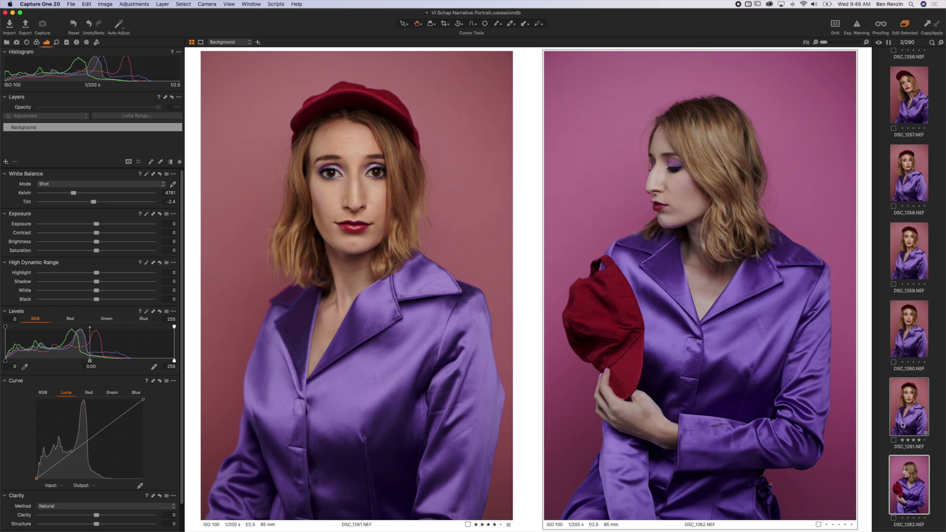
- Compare the as-shot Kelvin and Tint values of DSC_1261.NEF and DSC_1262.NEF one after the other
{"action": "left_click", "coordinate": [902, 404]}
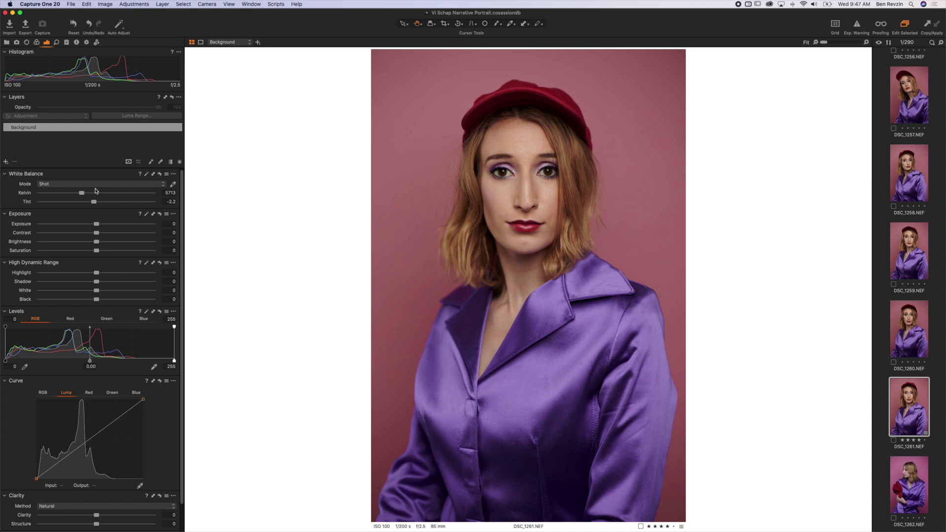
{"action": "key", "text": "Down"}
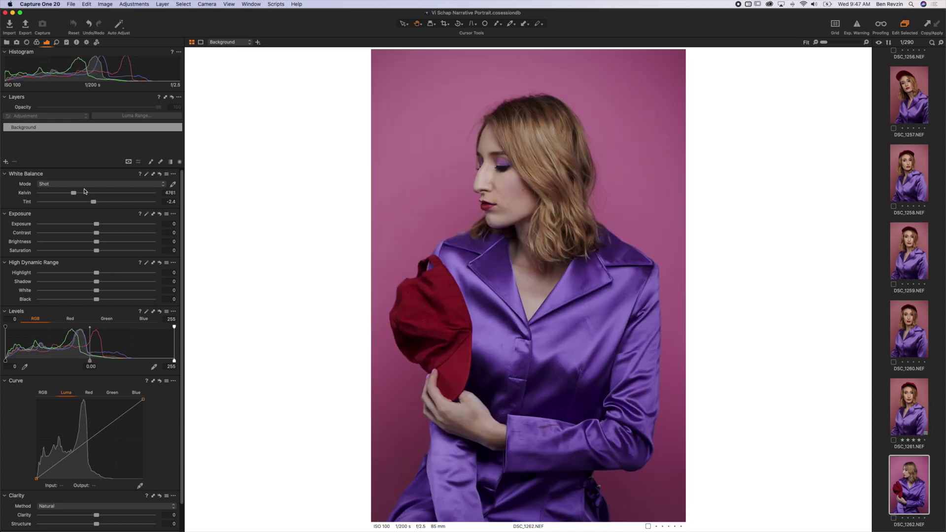
{"action": "key", "text": "Up"}
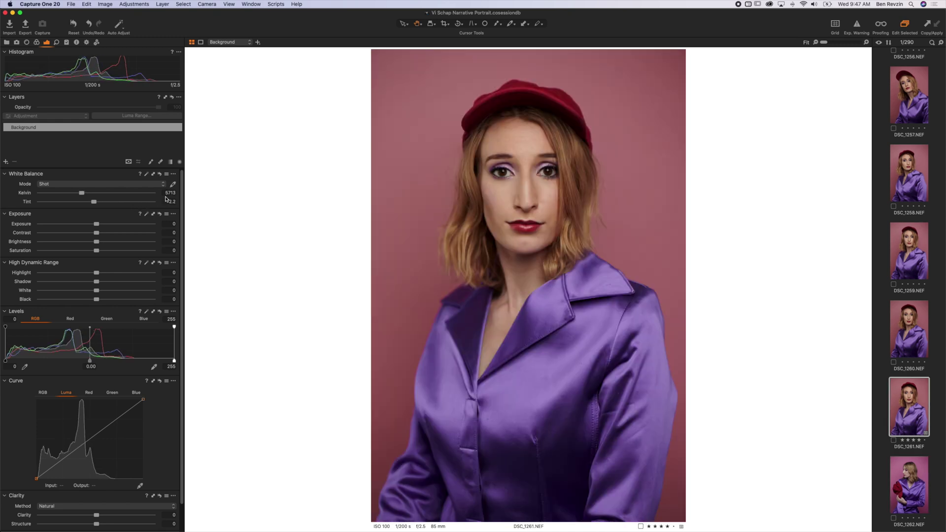
{"action": "key", "text": "Down"}
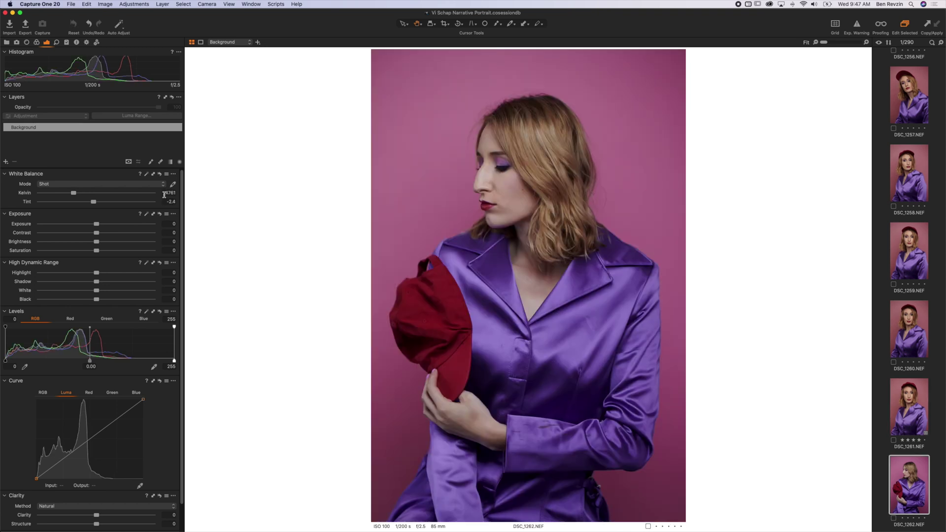
{"action": "key", "text": "Up"}
{"action": "key", "text": "Down"}
{"action": "key", "text": "Up"}
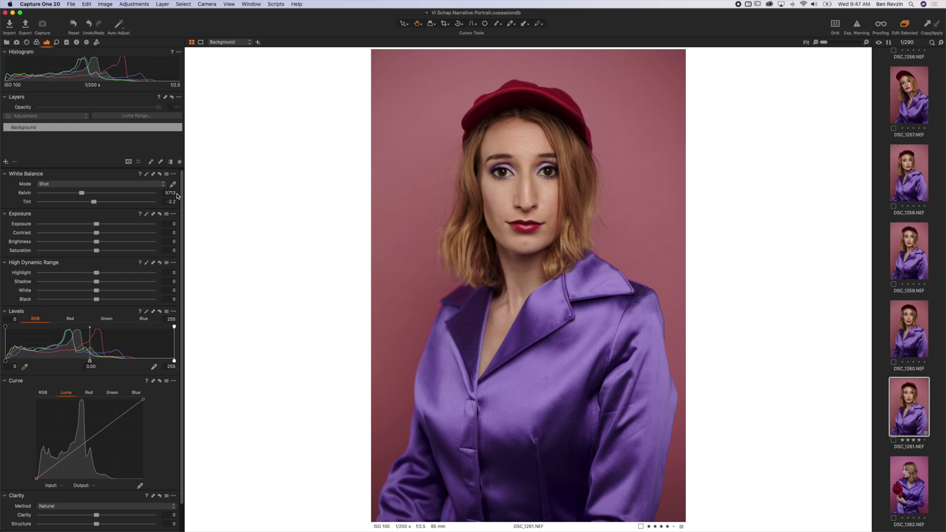
- Apply the automatic white balance adjustment to DSC_1261.NEF and DSC_1262.NEF
{"action": "left_click", "coordinate": [146, 175]}
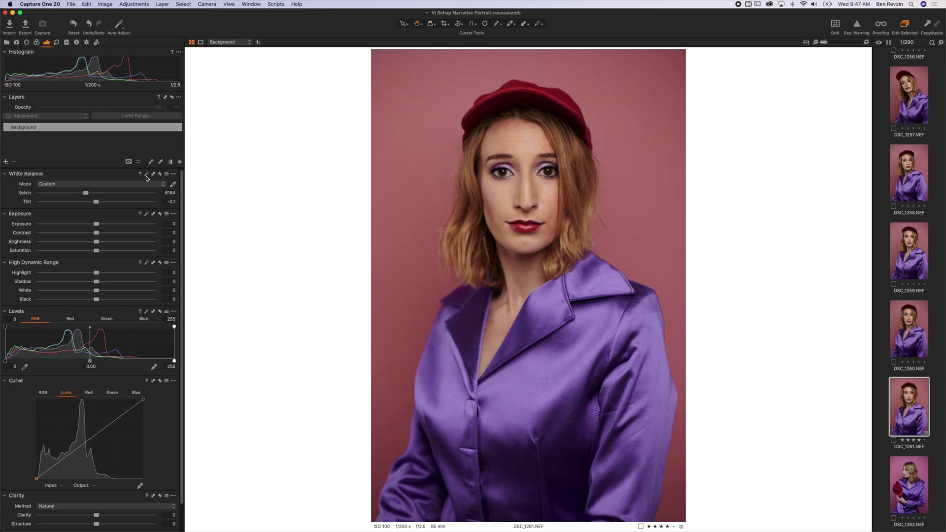
{"action": "key", "text": "Down"}
{"action": "left_click", "coordinate": [147, 176]}
- Compare the background colour and the Kelvin and Tint values of the two auto-corrected portraits
{"action": "key", "text": "Up"}
{"action": "key", "text": "Down"}
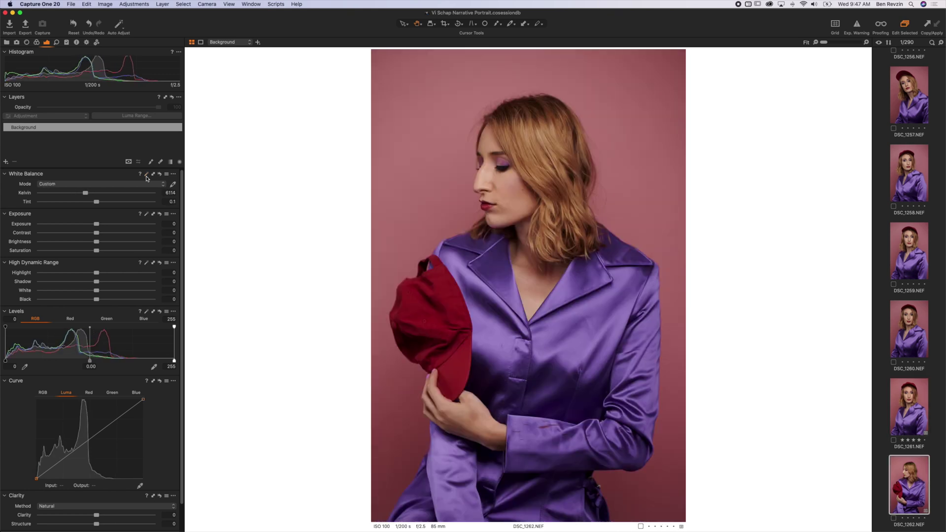
{"action": "key", "text": "Up"}
{"action": "key", "text": "Down"}
{"action": "key", "text": "Up"}
{"action": "key", "text": "Down"}
{"action": "key", "text": "Up"}
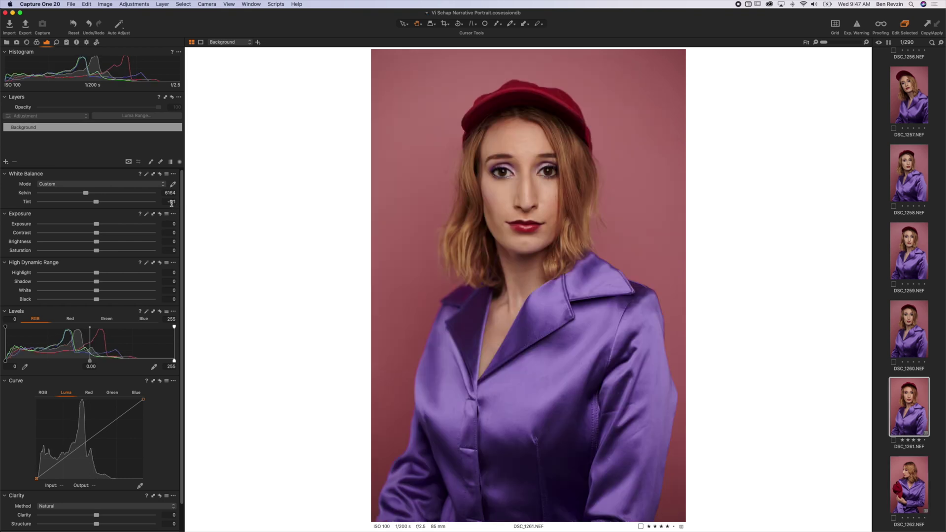
{"action": "key", "text": "Down"}
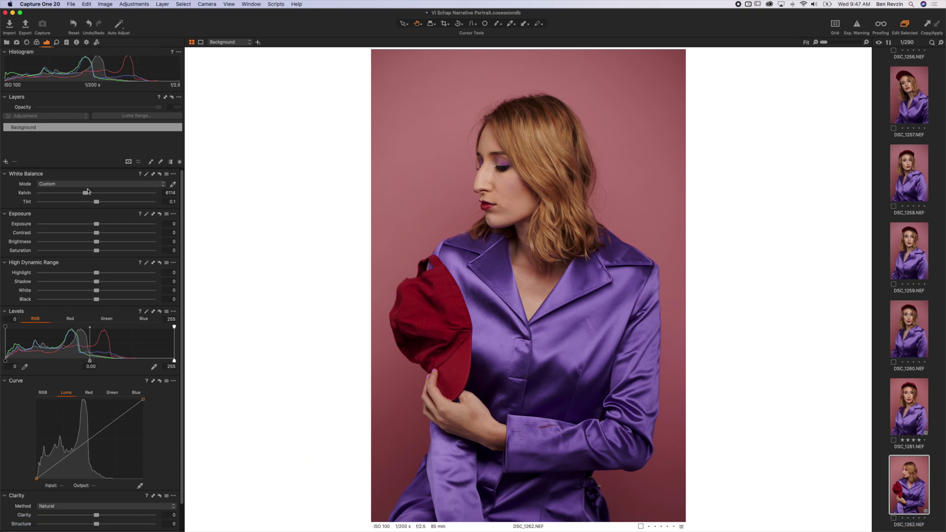
- Set the white balance mode to Flash for both DSC_1262.NEF and DSC_1261.NEF
{"action": "left_click", "coordinate": [88, 185]}
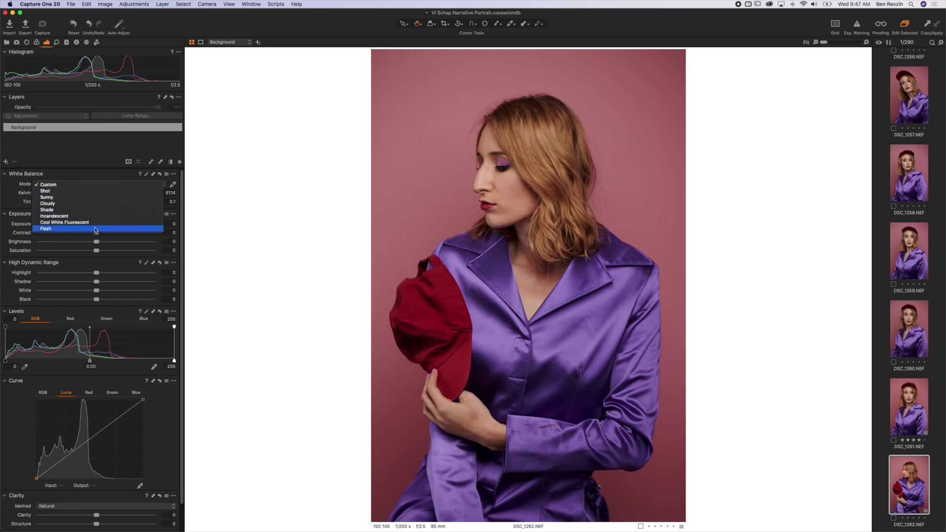
{"action": "left_click", "coordinate": [96, 229]}
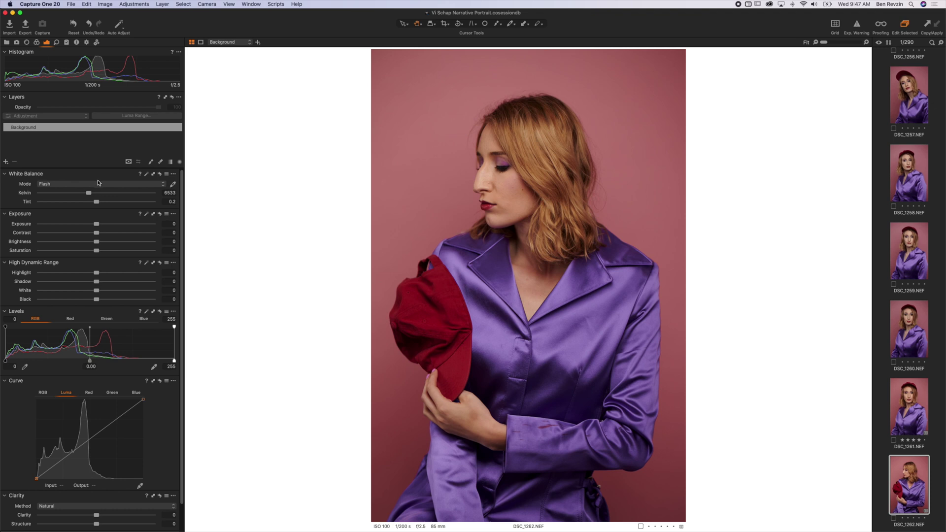
{"action": "key", "text": "Up"}
{"action": "left_click", "coordinate": [98, 185]}
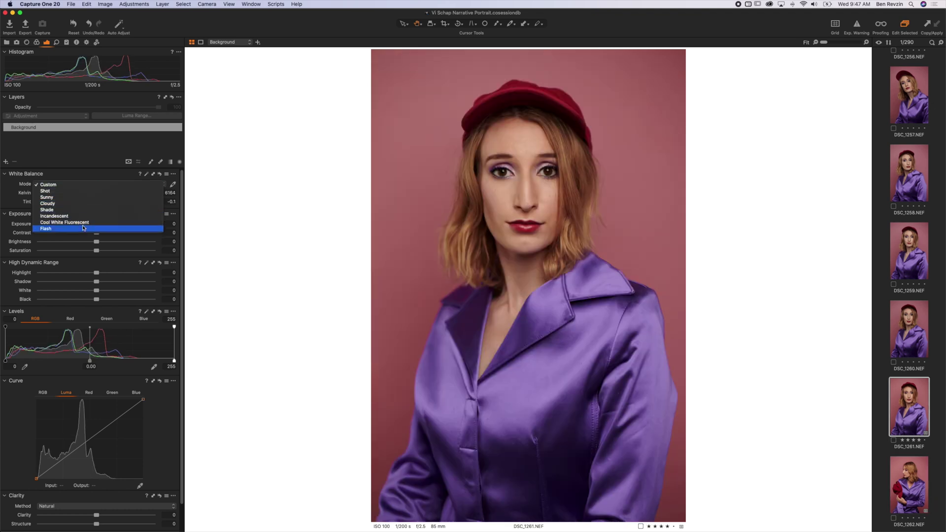
{"action": "left_click", "coordinate": [82, 228]}
- Compare the two portraits under the Flash white balance, first one at a time and then side by side
{"action": "key", "text": "Down"}
{"action": "key", "text": "Up"}
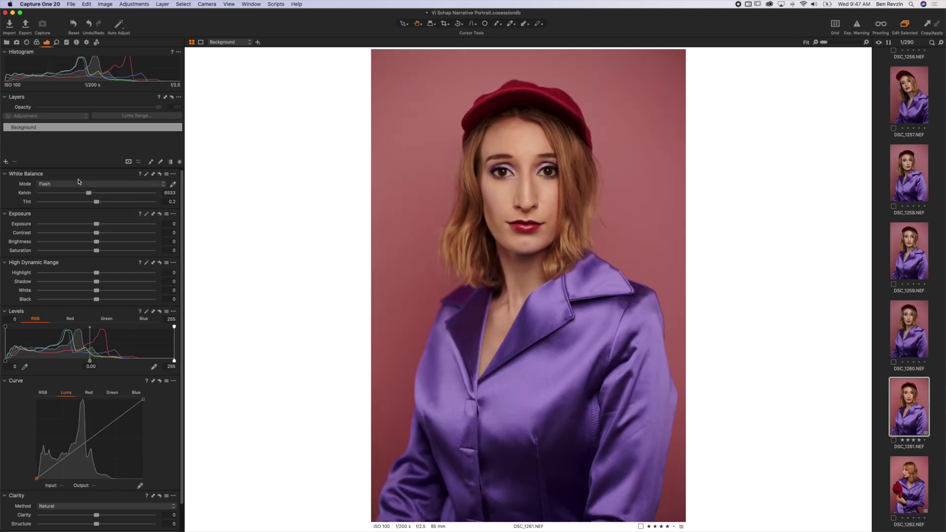
{"action": "key", "text": "Down"}
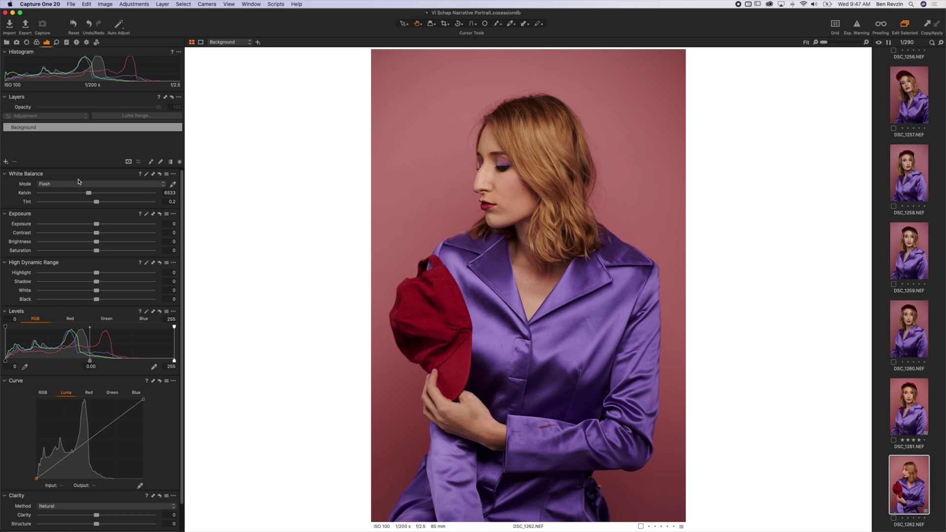
{"action": "left_click", "coordinate": [906, 384], "text": "super"}
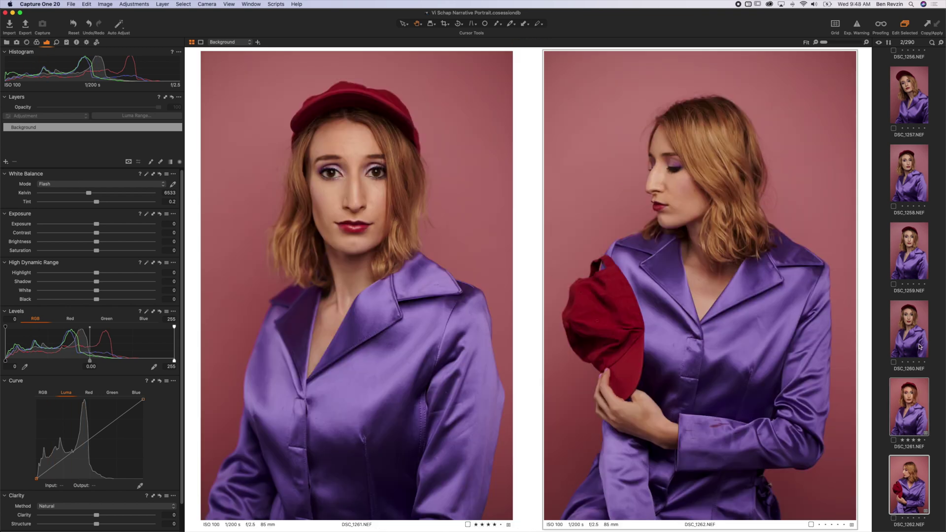
- Set the Kelvin value of DSC_1261.NEF to 5713 and its Tint to -0.2
{"action": "left_click", "coordinate": [909, 394]}
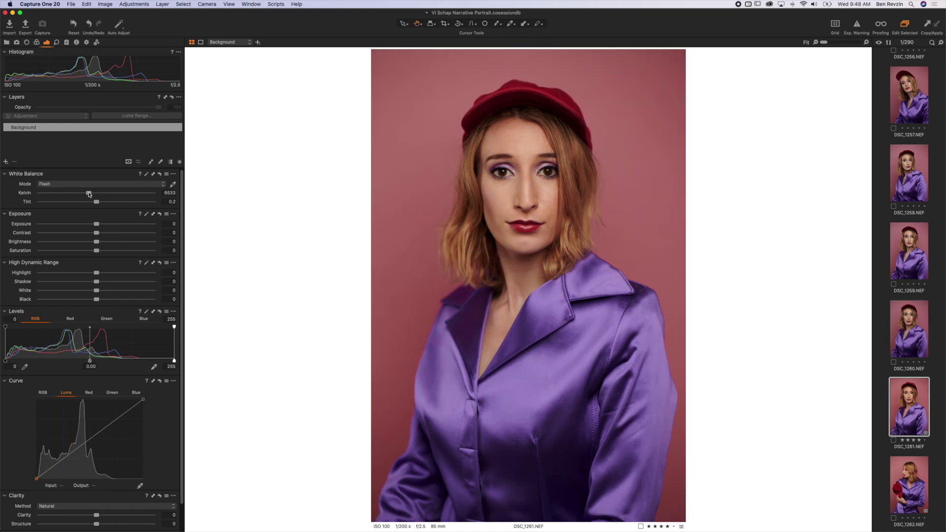
{"action": "mouse_move", "coordinate": [89, 195]}
{"action": "left_mouse_down"}
{"action": "mouse_move", "coordinate": [31, 194]}
{"action": "mouse_move", "coordinate": [156, 198]}
{"action": "mouse_move", "coordinate": [63, 198]}
{"action": "mouse_move", "coordinate": [125, 199]}
{"action": "mouse_move", "coordinate": [73, 194]}
{"action": "left_mouse_up"}
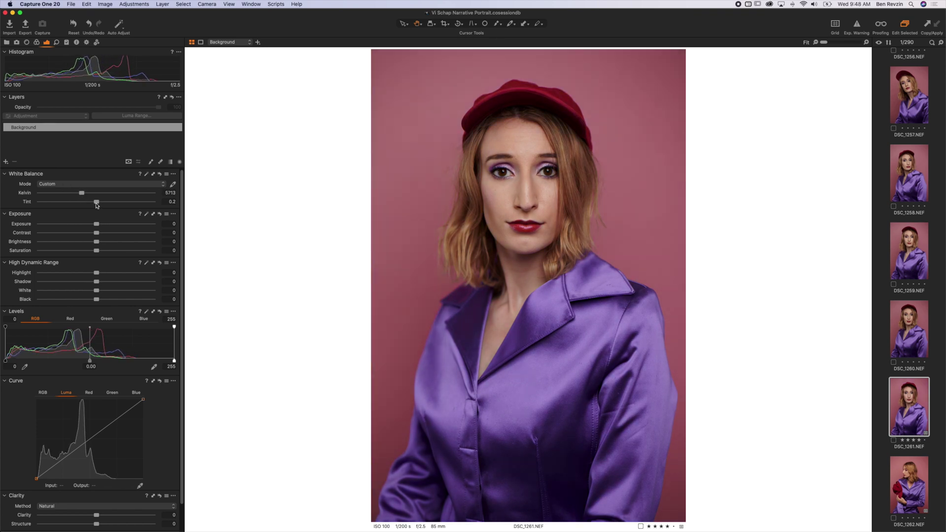
{"action": "mouse_move", "coordinate": [96, 205]}
{"action": "left_mouse_down"}
{"action": "mouse_move", "coordinate": [43, 204]}
{"action": "mouse_move", "coordinate": [138, 208]}
{"action": "mouse_move", "coordinate": [85, 208]}
{"action": "mouse_move", "coordinate": [97, 209]}
{"action": "left_mouse_up"}
- Return the white balance mode of DSC_1261.NEF to Flash and fine-tune its Tint
{"action": "left_click", "coordinate": [93, 186]}
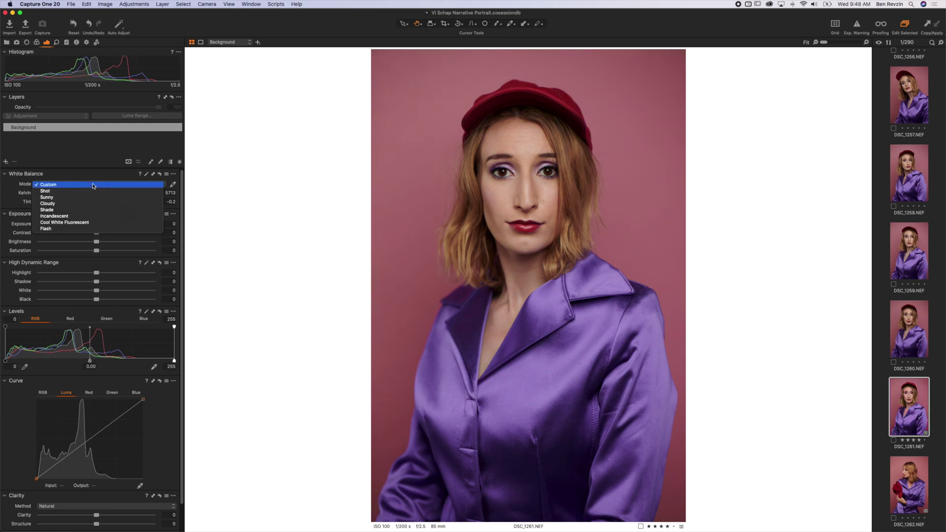
{"action": "left_click", "coordinate": [94, 229]}
{"action": "left_click_drag", "start_coordinate": [97, 203], "coordinate": [98, 204]}
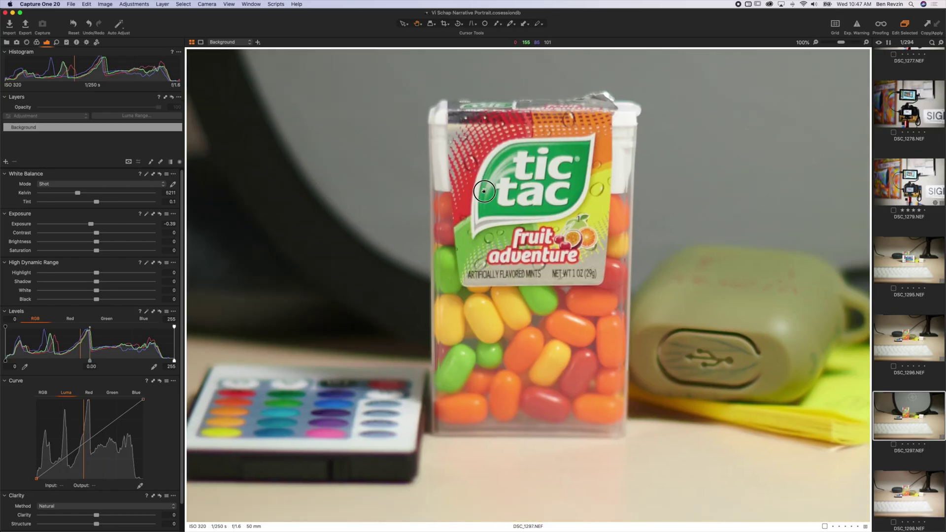
- Examine the Tic Tac still life in DSC_1297.NEF together with the grey card behind it
{"action": "double_click", "coordinate": [484, 191]}
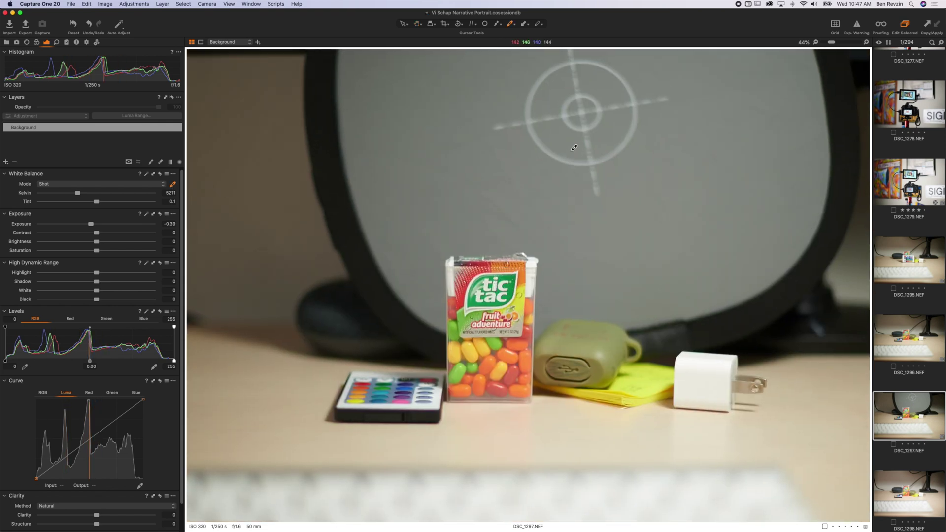
- Sample the white balance from the grey card in D75_9105.NEF and select D75_9117.NEF
{"action": "double_click", "coordinate": [496, 351]}
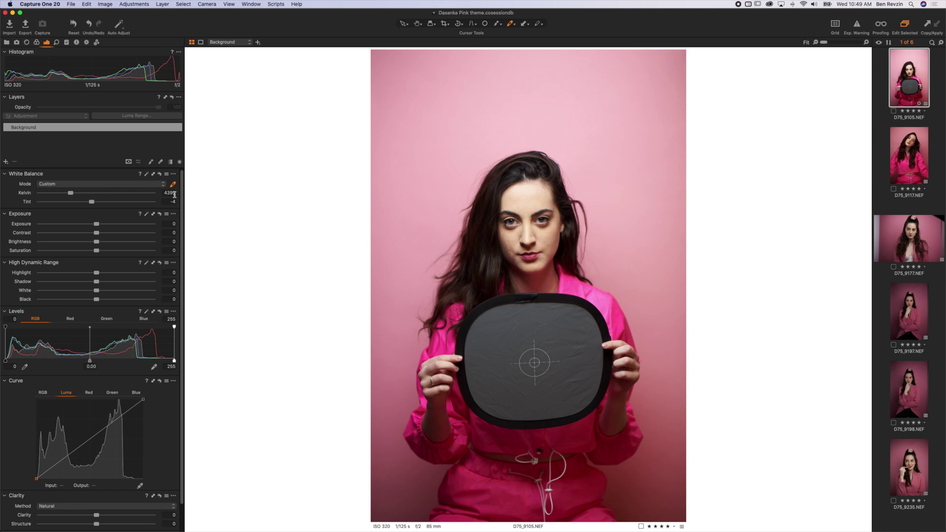
{"action": "left_click", "coordinate": [919, 149]}
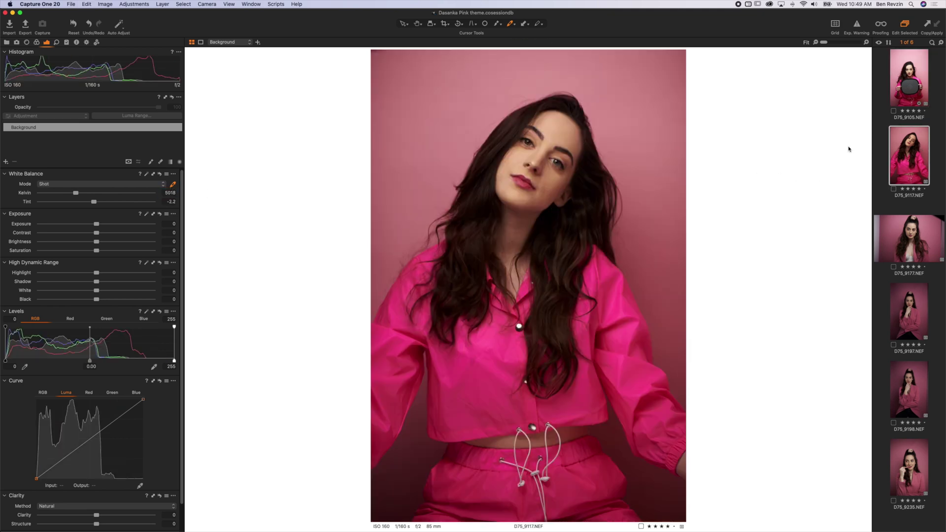